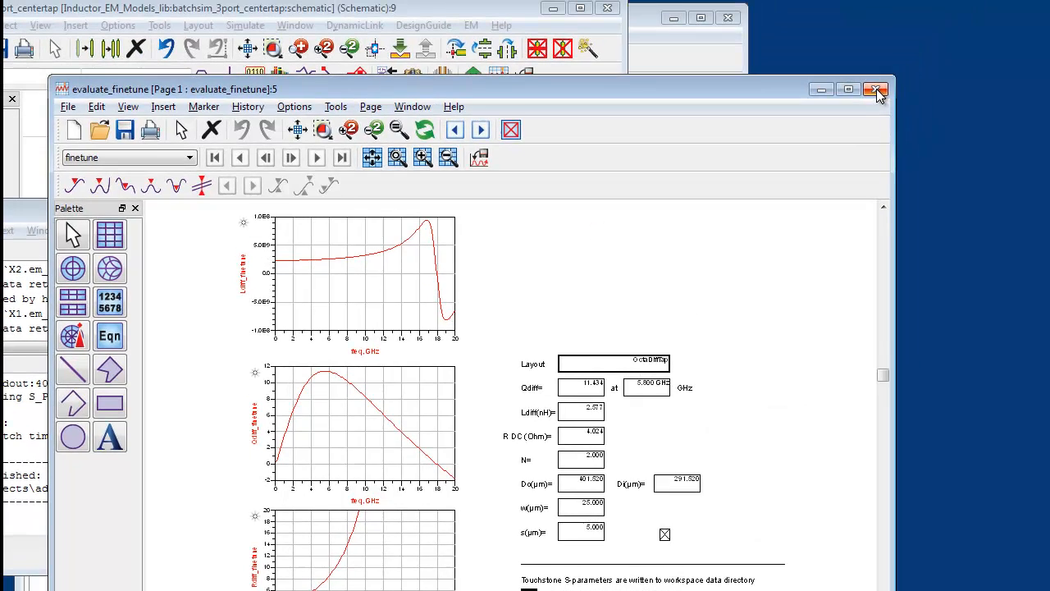
Close the fine-tune results and batch simulation schematic, and start the Inductor Toolkit's lumped model optimization
left_click(876, 90)
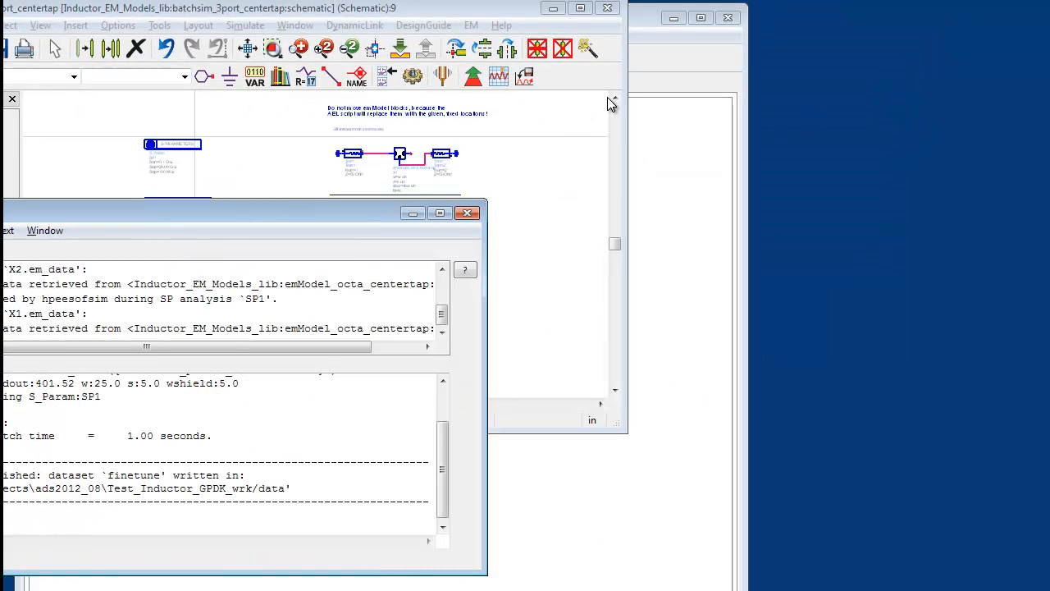
left_click(609, 10)
left_click(433, 35)
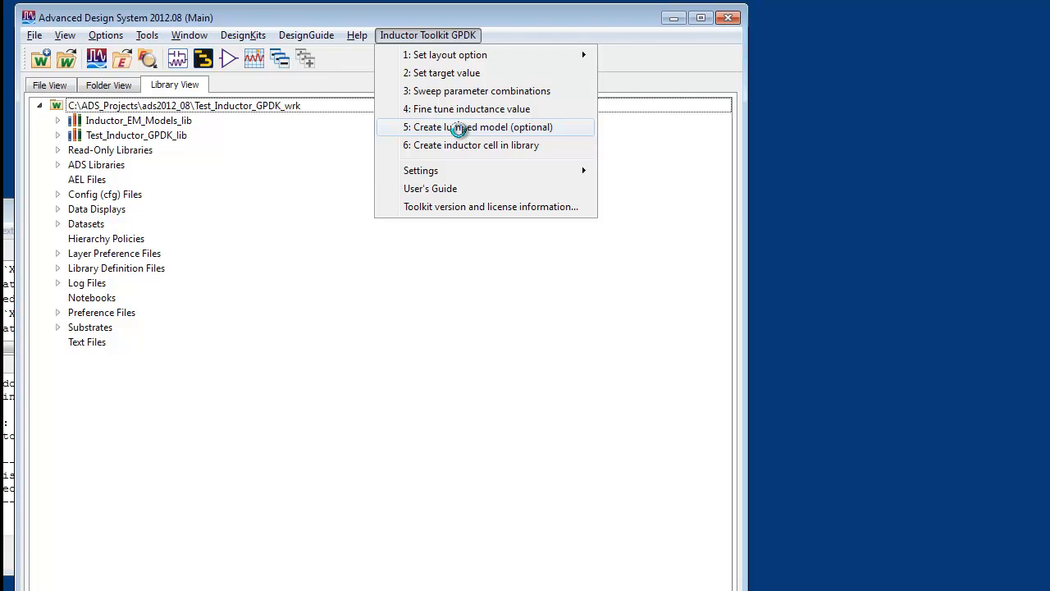
left_click(458, 129)
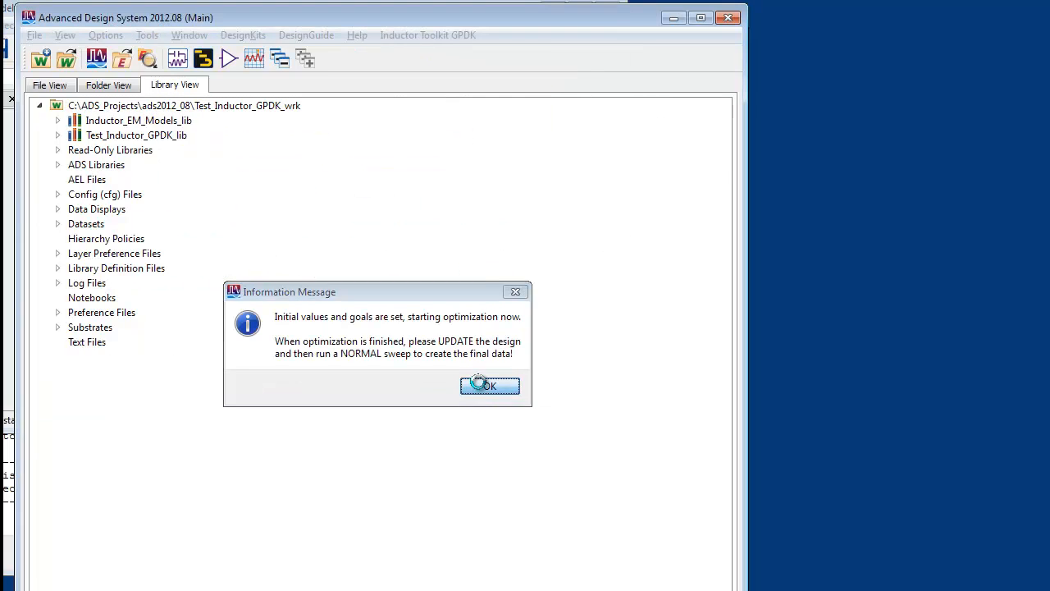
left_click(484, 388)
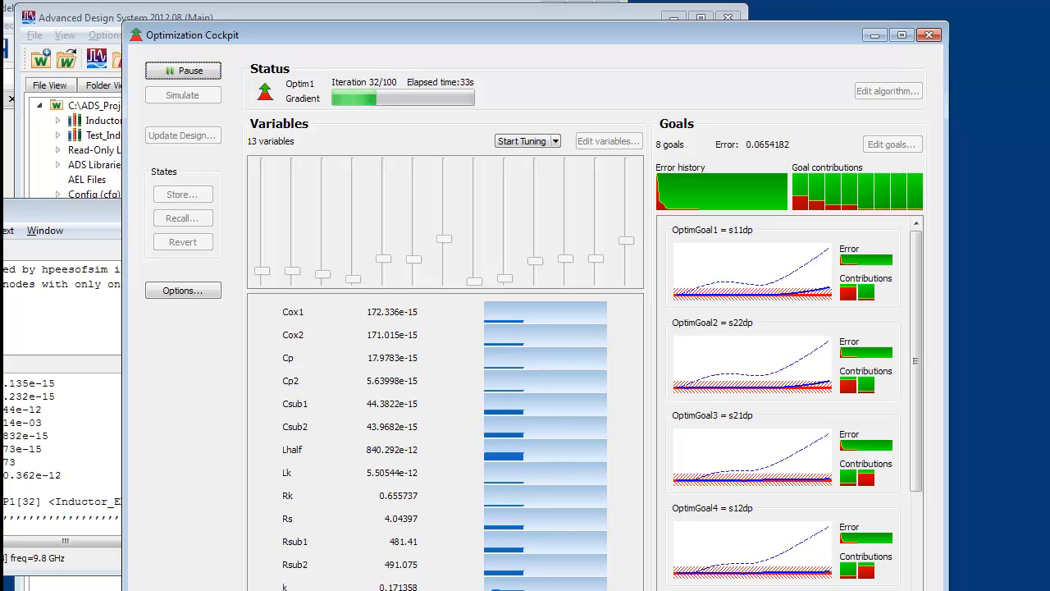
End the optimization, updating only the variables in the design, and run a normal simulation of the fitted circuit model
left_click(183, 590)
left_click(554, 331)
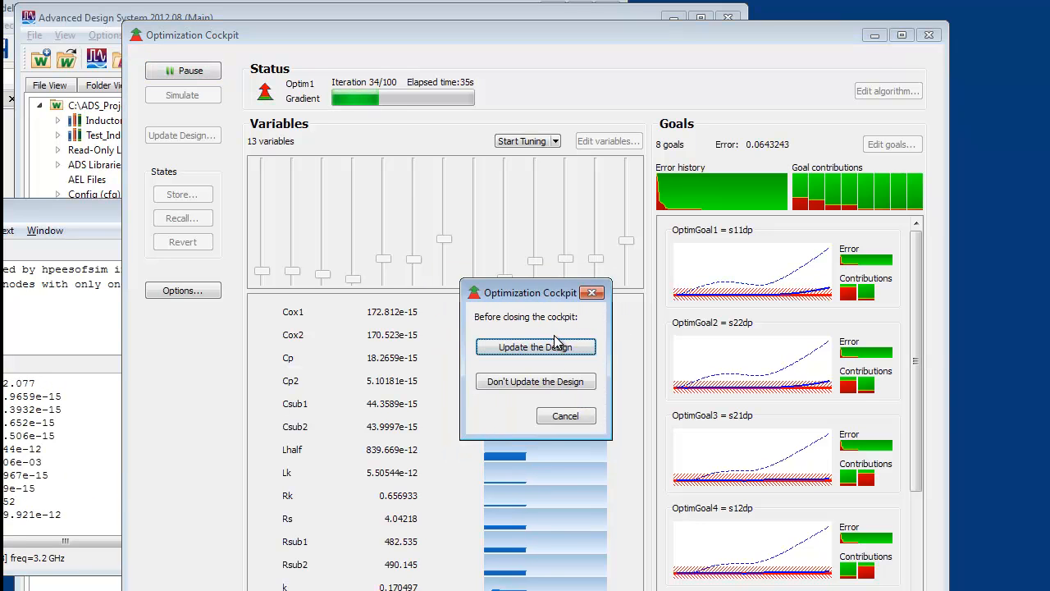
left_click(573, 352)
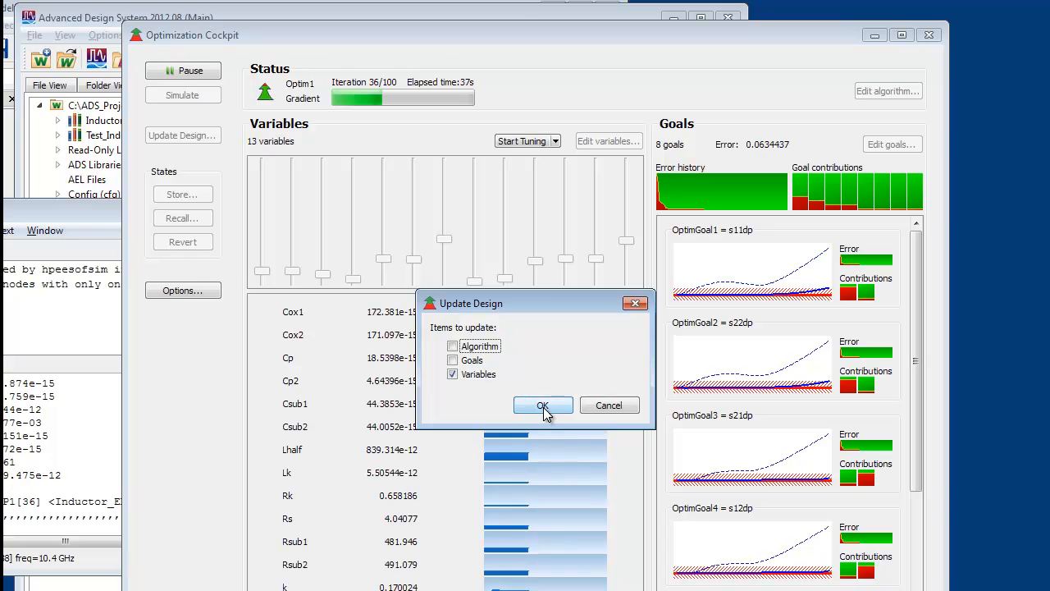
left_click(542, 404)
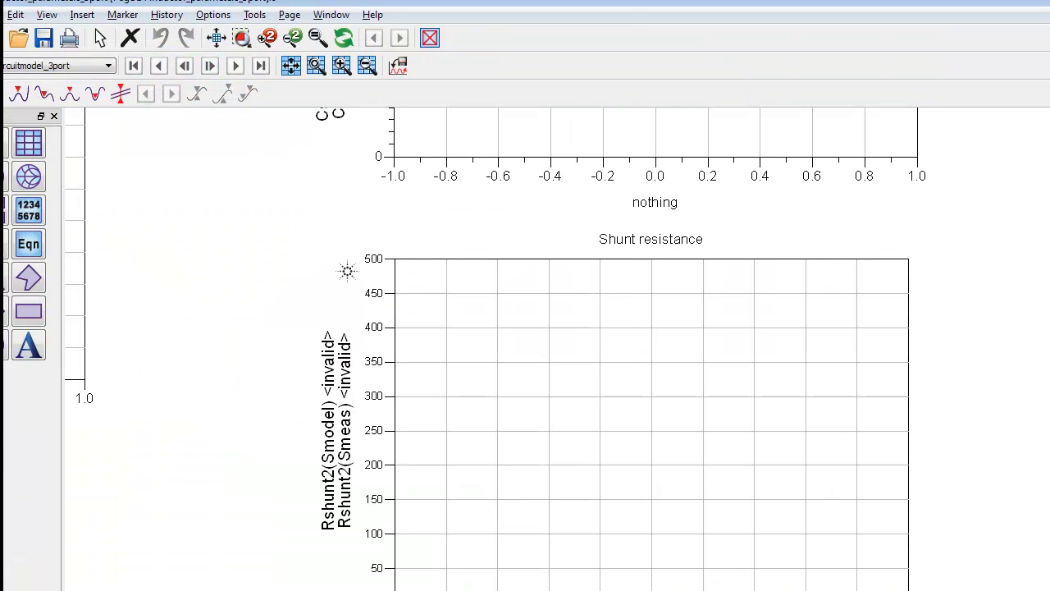
left_click(415, 78)
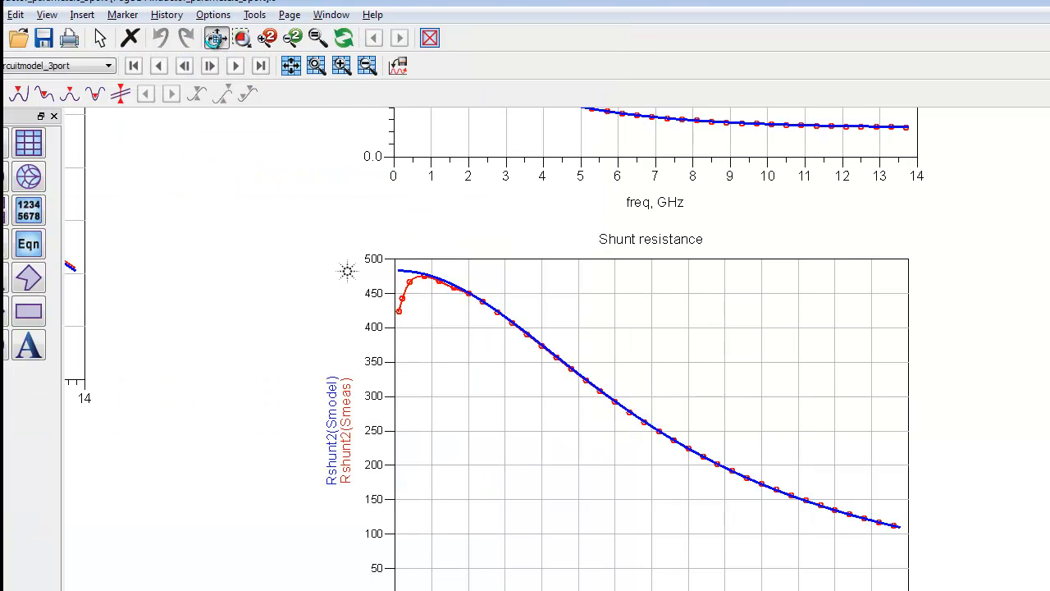
Compare fitted model curves with input data in the inductance, Q, series resistance, shunt capacitance and shunt resistance plots
left_click(216, 39)
scroll(375, 290, "up", 1)
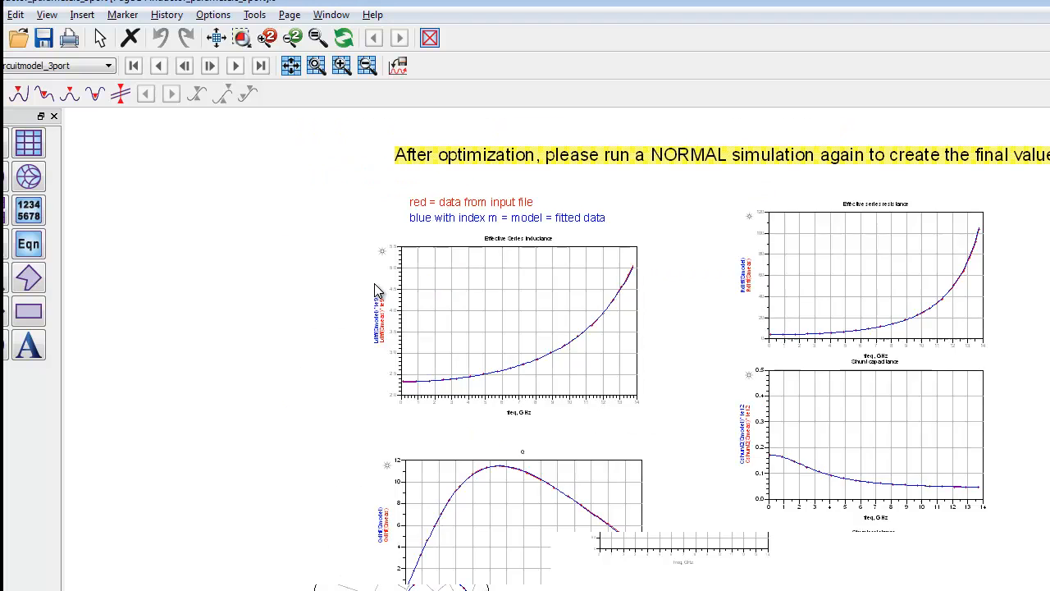
scroll(375, 291, "up", 1)
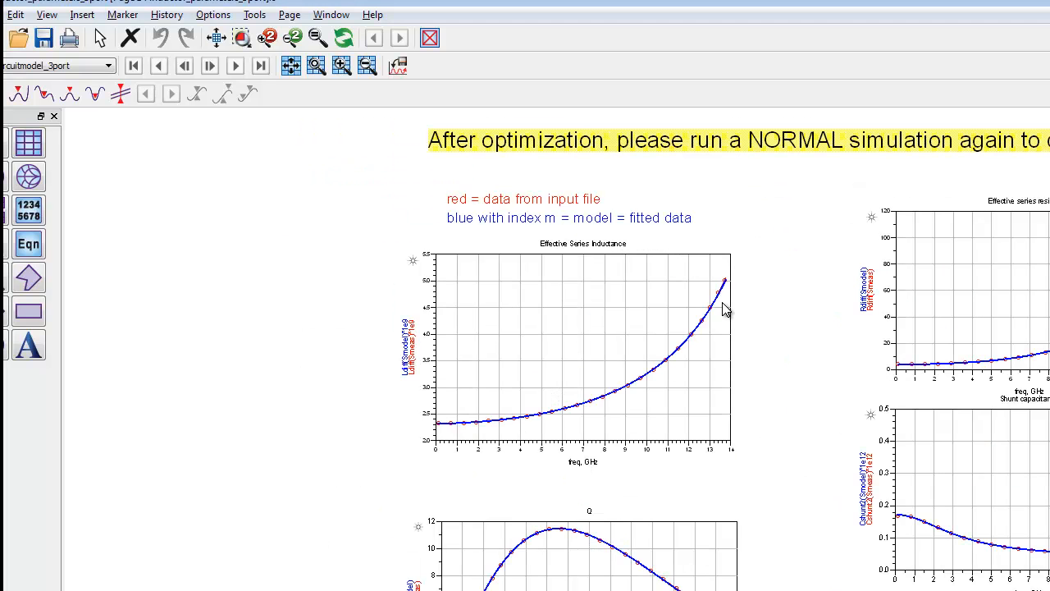
scroll(681, 348, "up", 1)
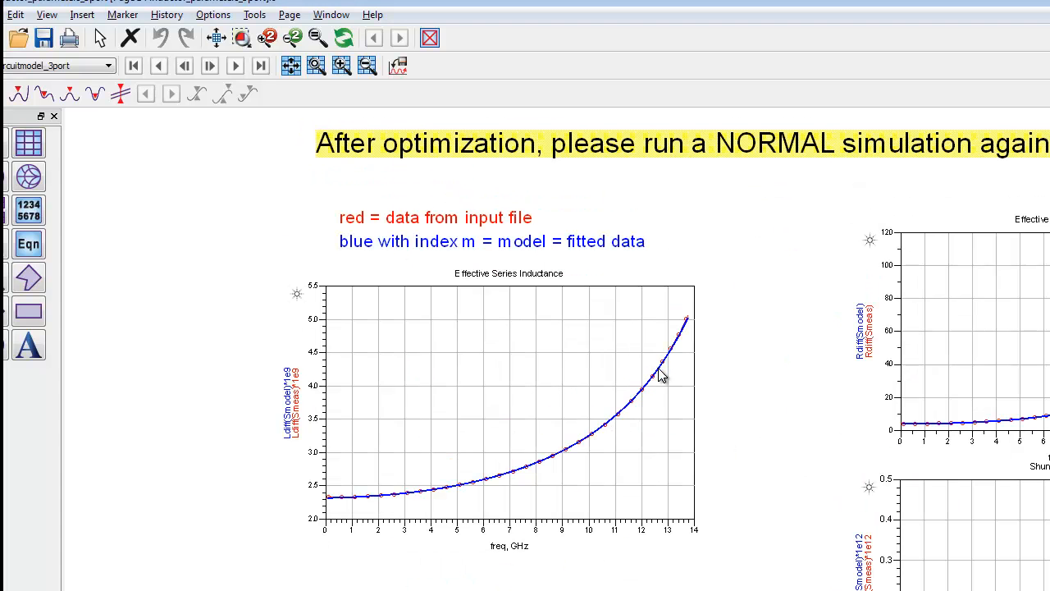
mouse_move(659, 369)
scroll(506, 349, "down", 6)
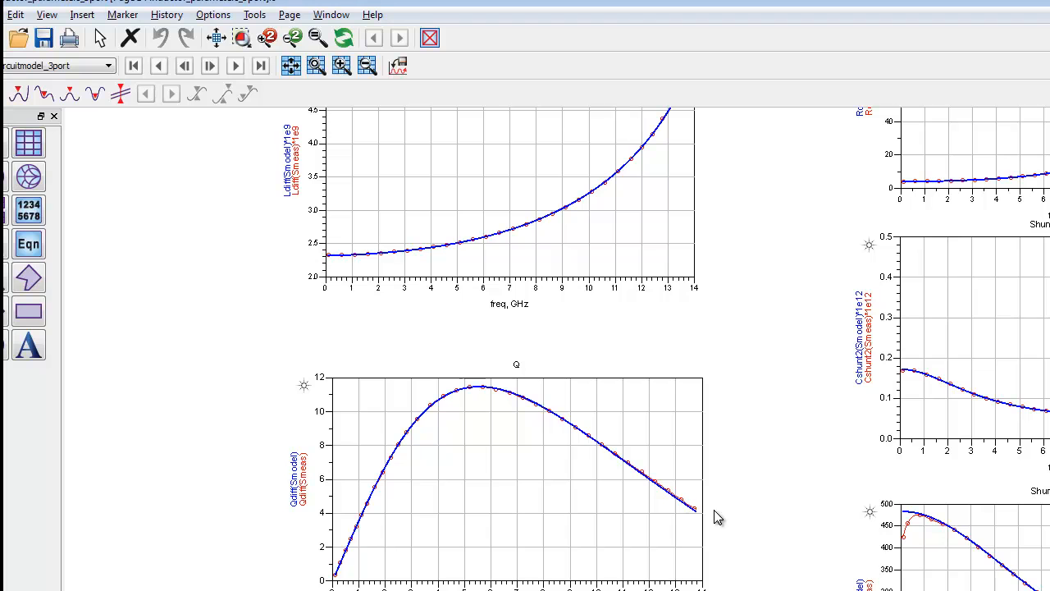
scroll(525, 349, "right", 3)
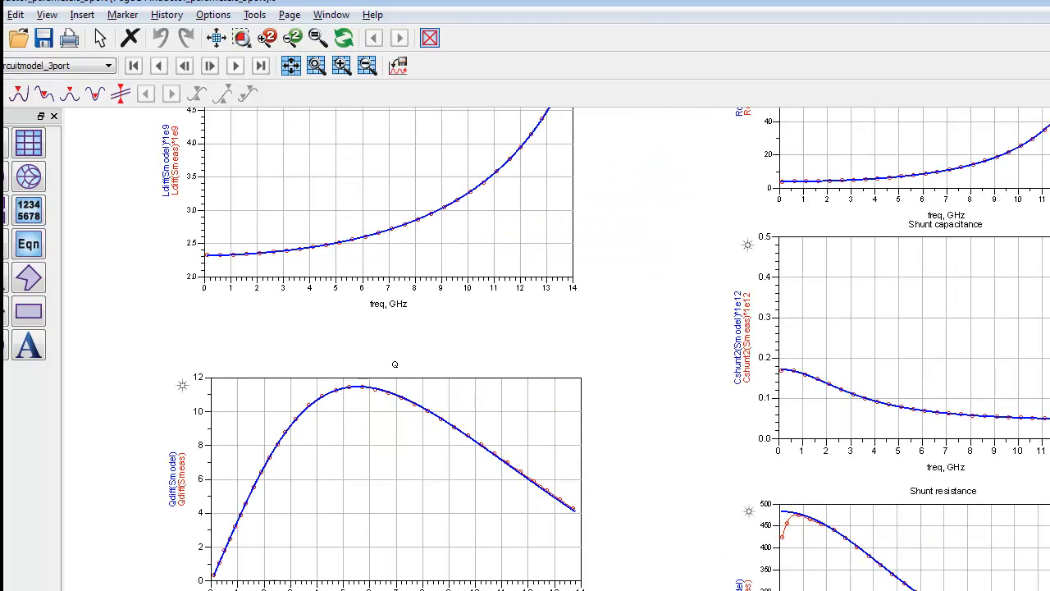
scroll(525, 349, "right", 6)
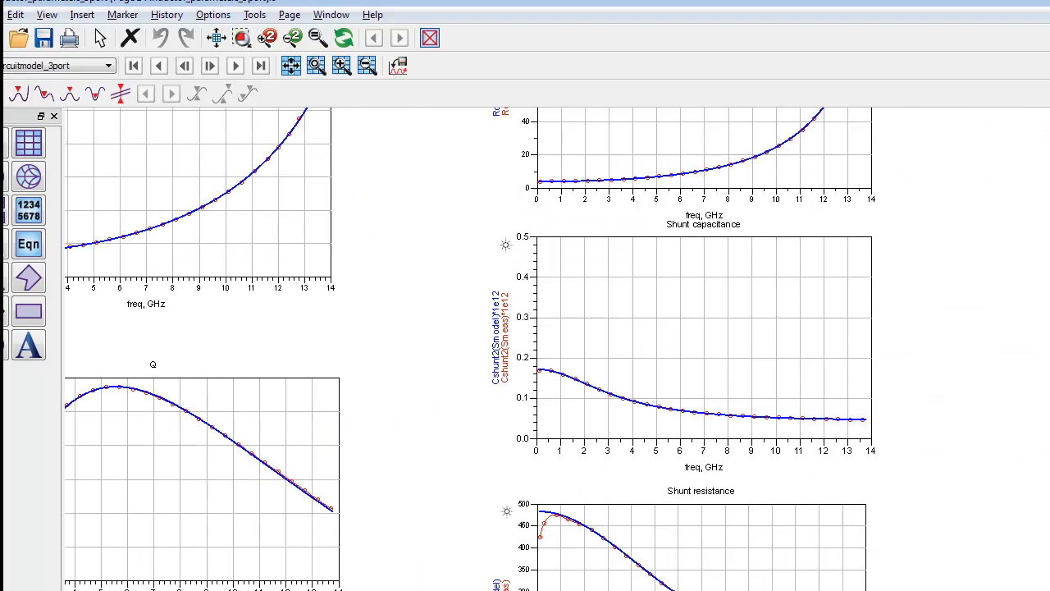
scroll(1017, 260, "up", 5)
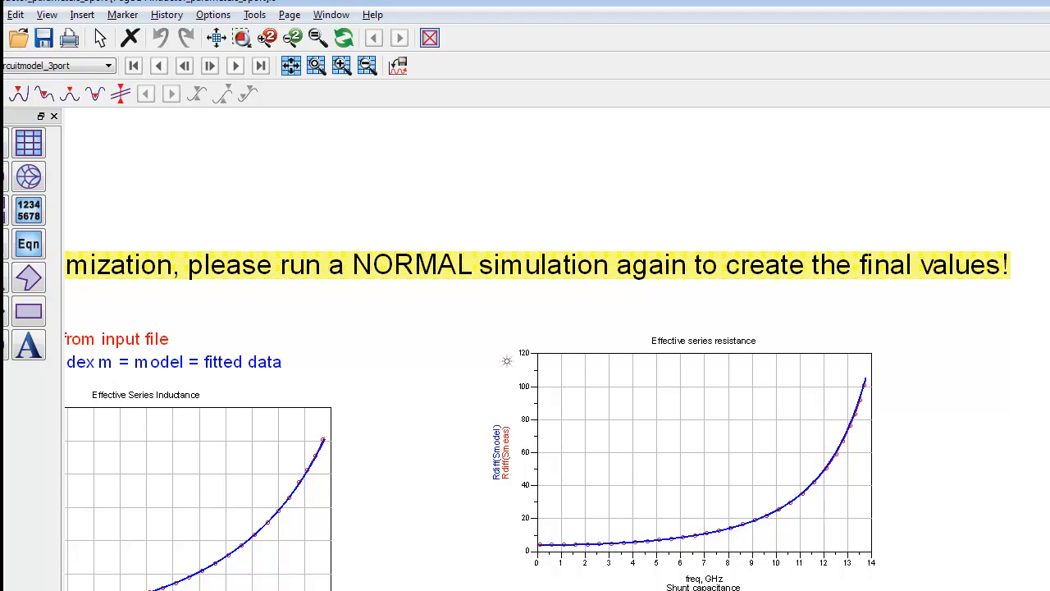
scroll(916, 574, "down", 5)
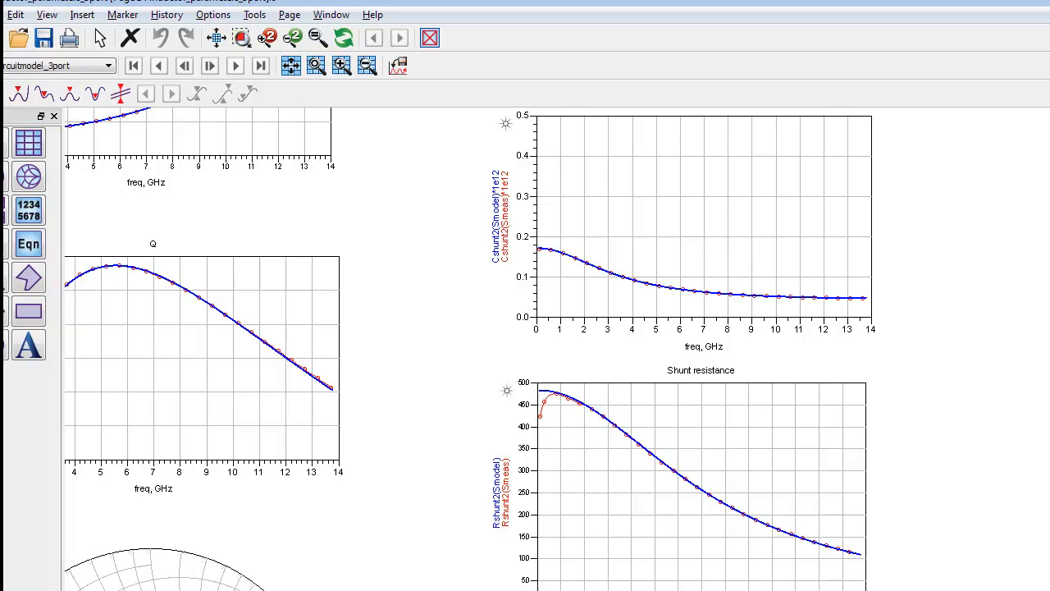
scroll(526, 344, "down", 3)
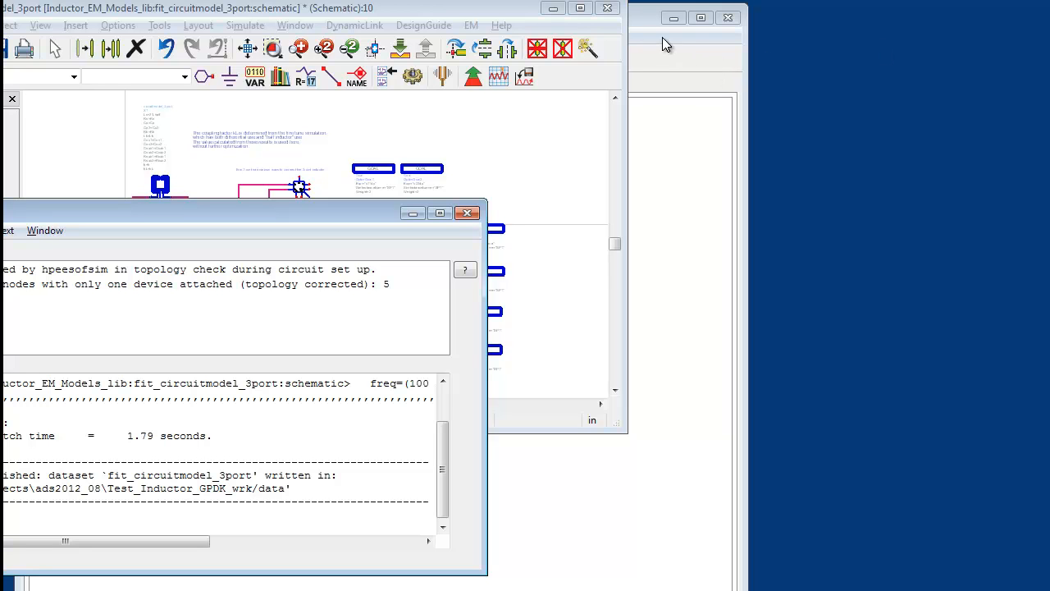
Close the fit_circuitmodel_3port schematic and create the inductor cell in the library with the Inductor Toolkit
left_click(610, 9)
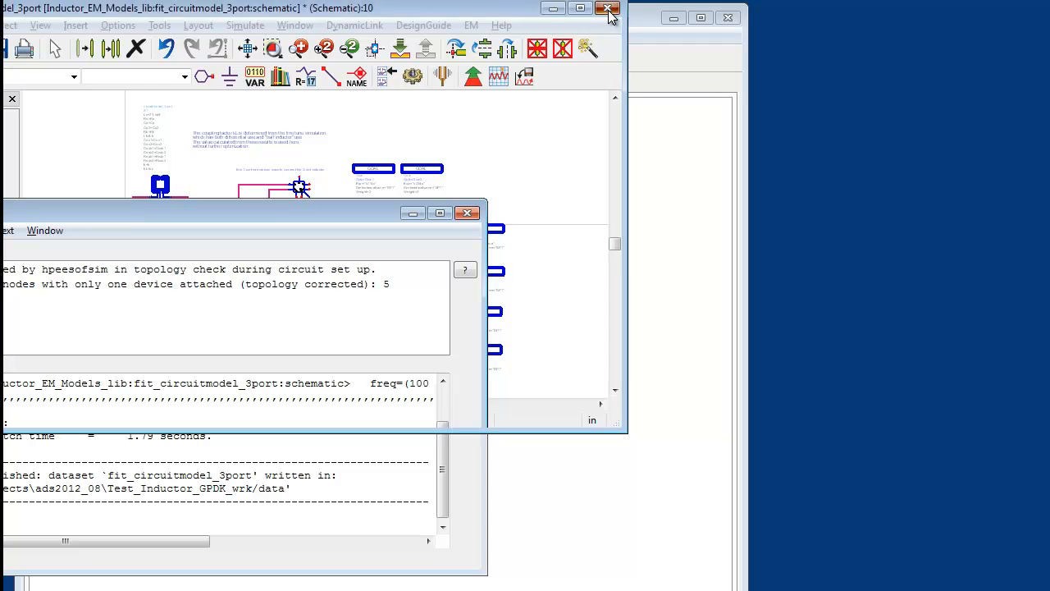
left_click(327, 234)
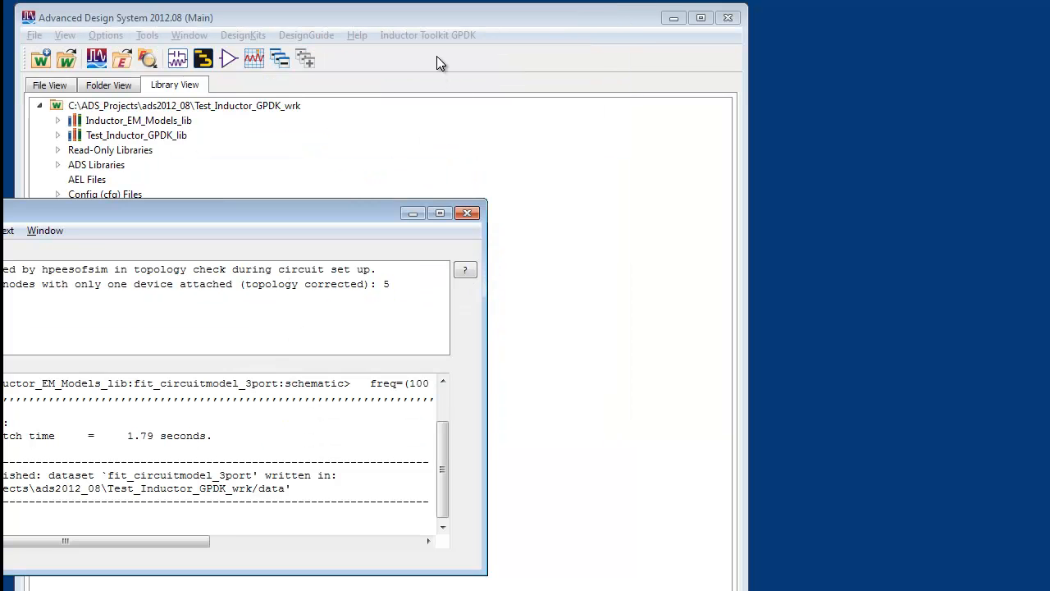
left_click(430, 35)
left_click(473, 145)
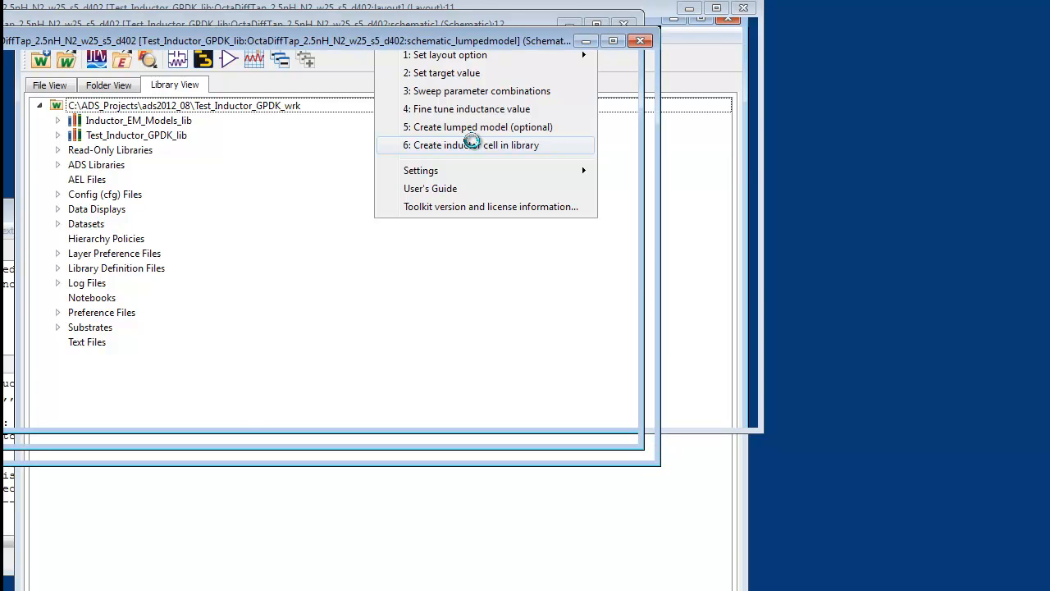
Inspect the subcircuit inside the circuitmodel_3port component of the lumped model schematic, return to the parent level and close that schematic
left_click_drag(474, 43, 703, 78)
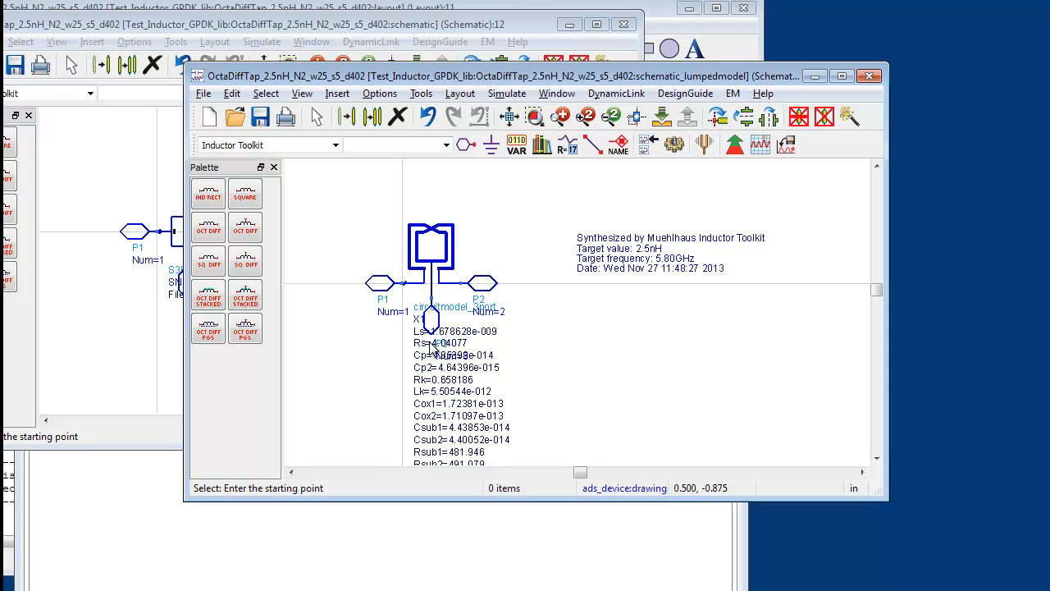
left_click(433, 259)
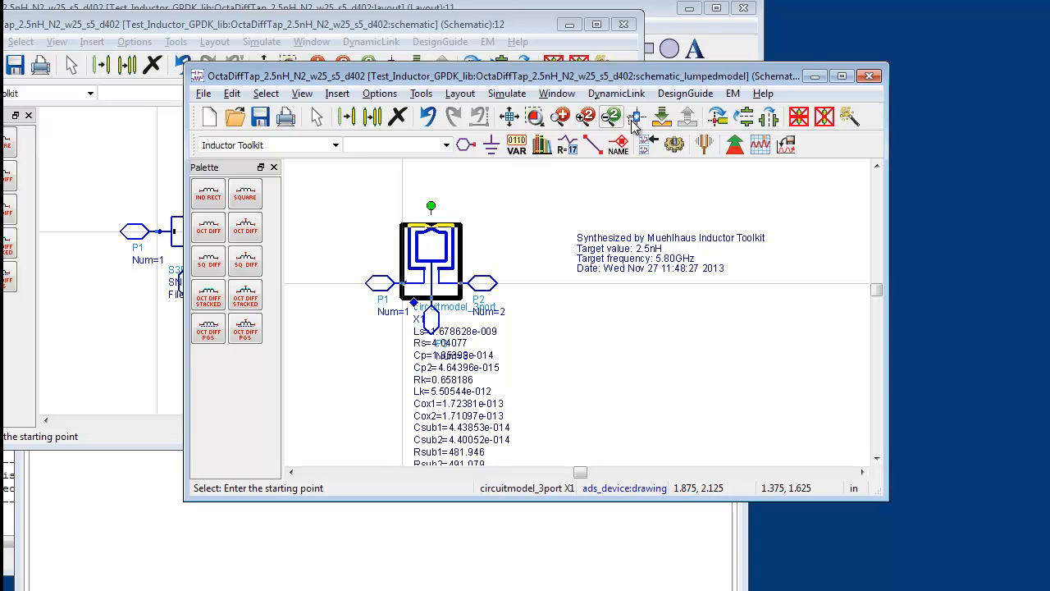
left_click(661, 116)
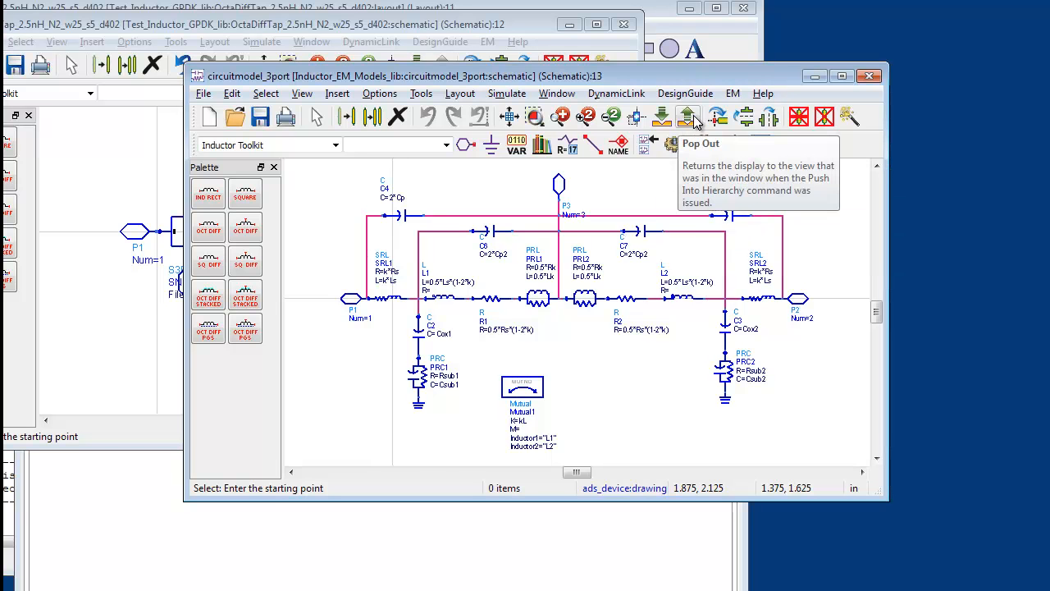
left_click(688, 117)
left_click(687, 116)
left_click(870, 76)
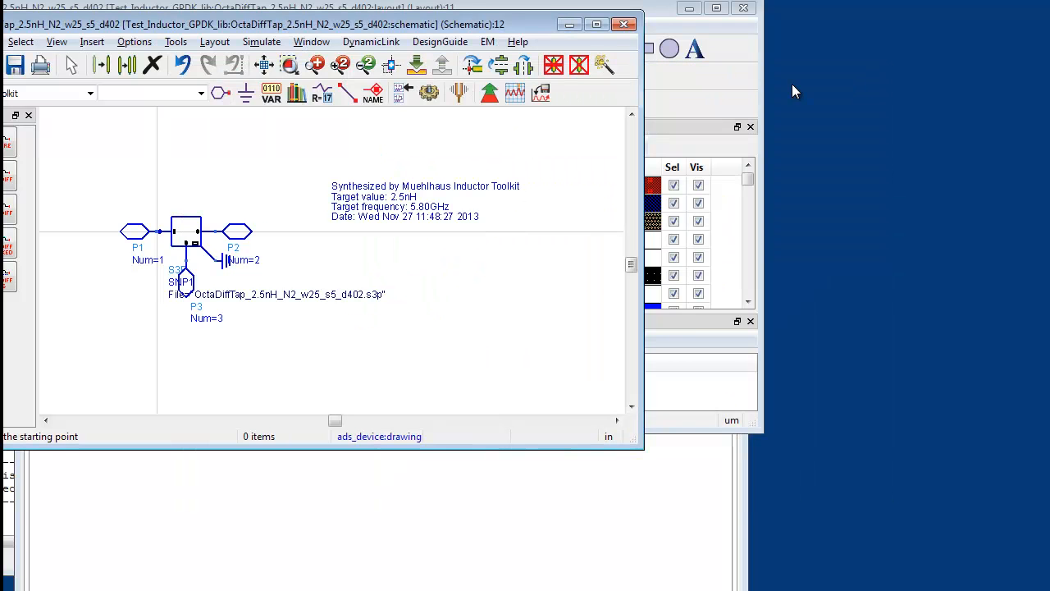
Review and close the new cell's S-parameter schematic, and view its complete octagonal inductor layout
left_click_drag(473, 29, 652, 74)
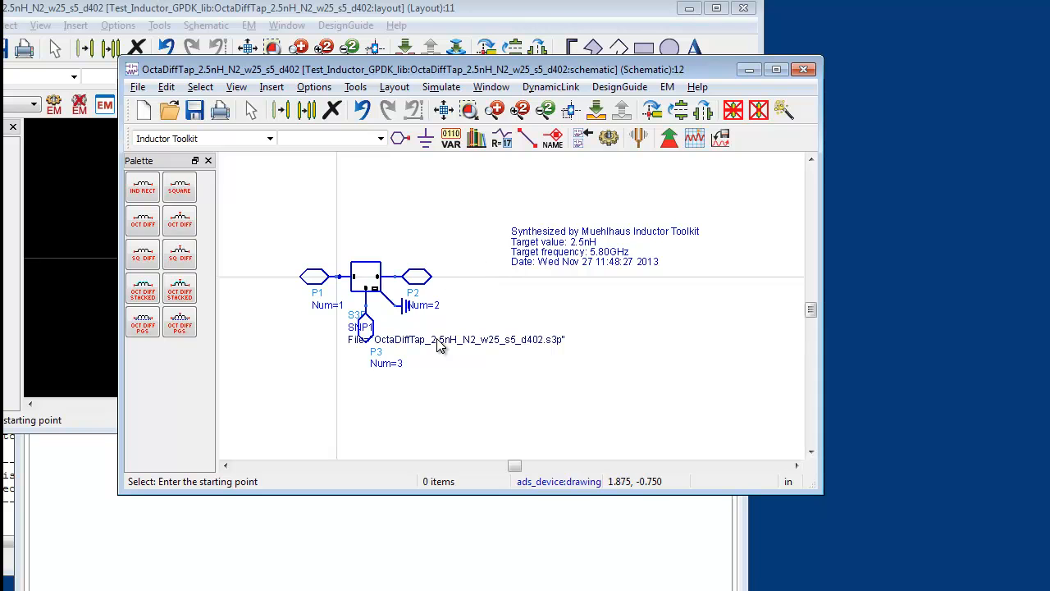
left_click(804, 72)
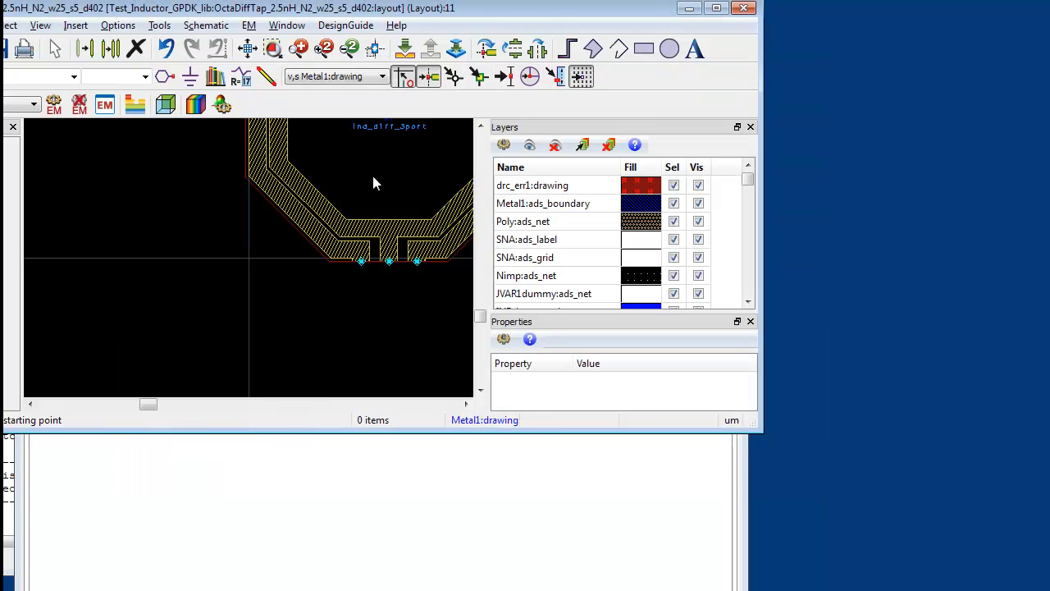
left_click(247, 49)
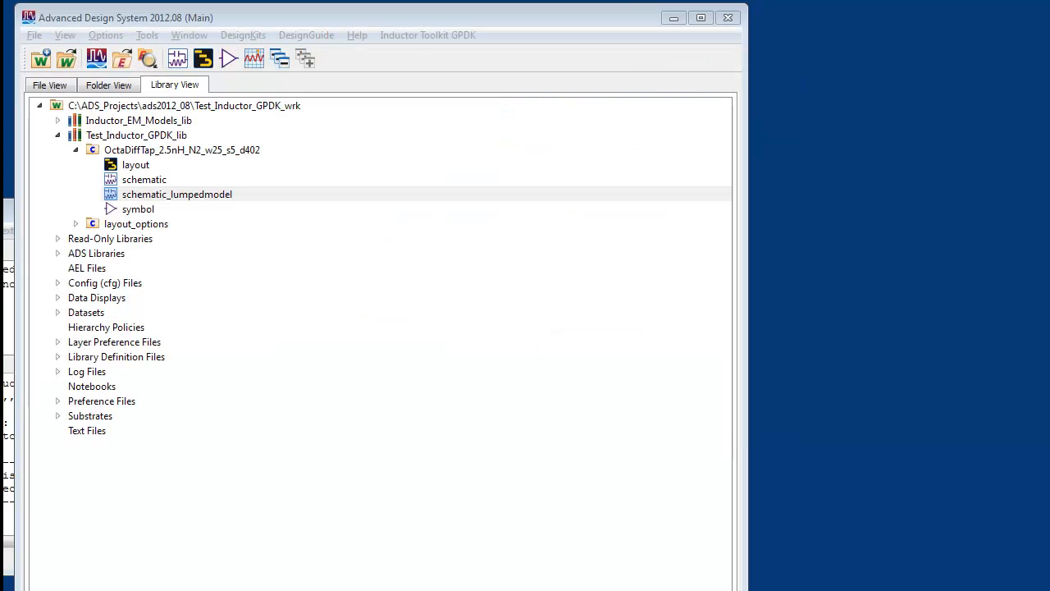
Open OctaDiffTap_2.5nH_N2_w25_s5_d402.scs from the workspace data folder in TextPad, review its Spectre netlist and close it
left_click_drag(1049, 197, 291, 171)
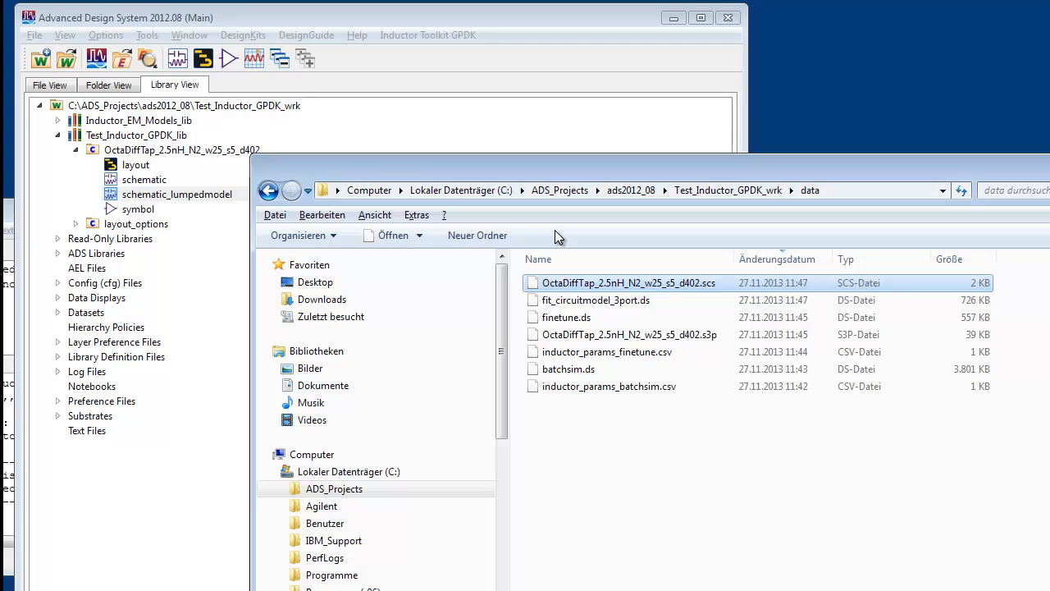
right_click(661, 285)
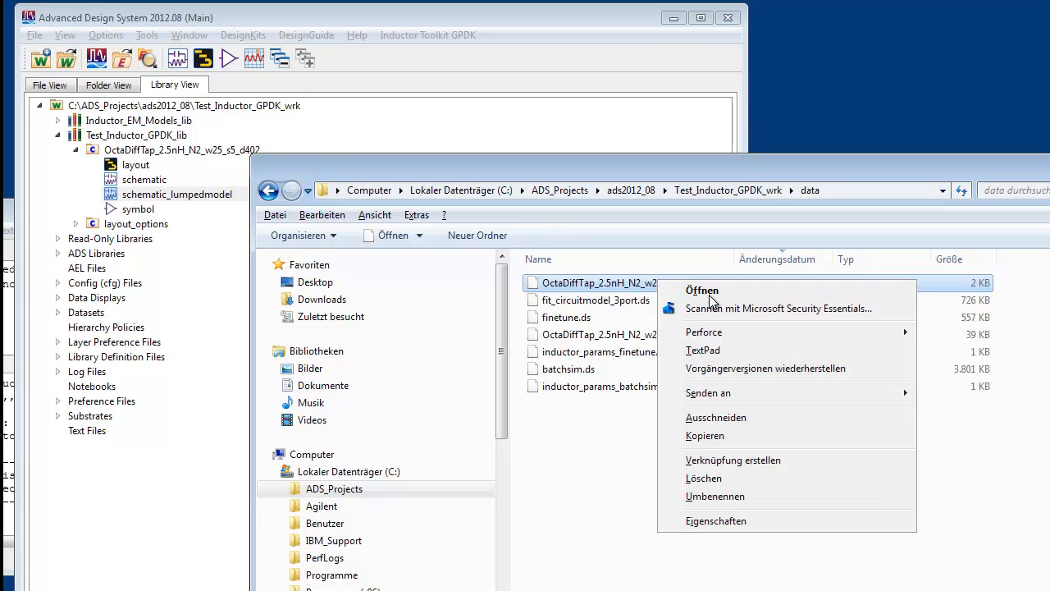
left_click(762, 350)
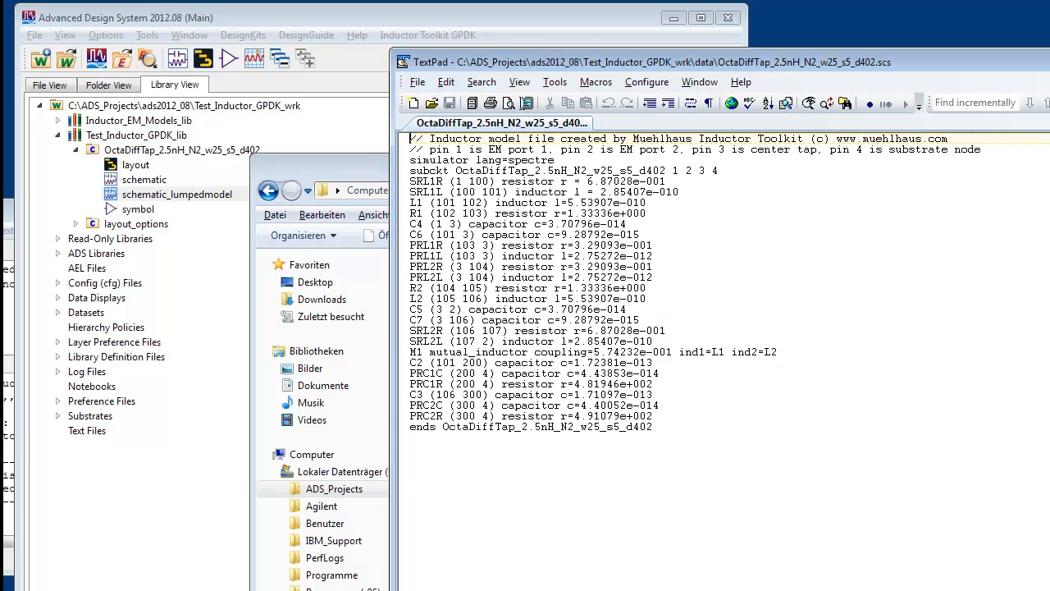
left_click_drag(529, 61, 472, 59)
left_click_drag(607, 437, 345, 133)
left_click(628, 535)
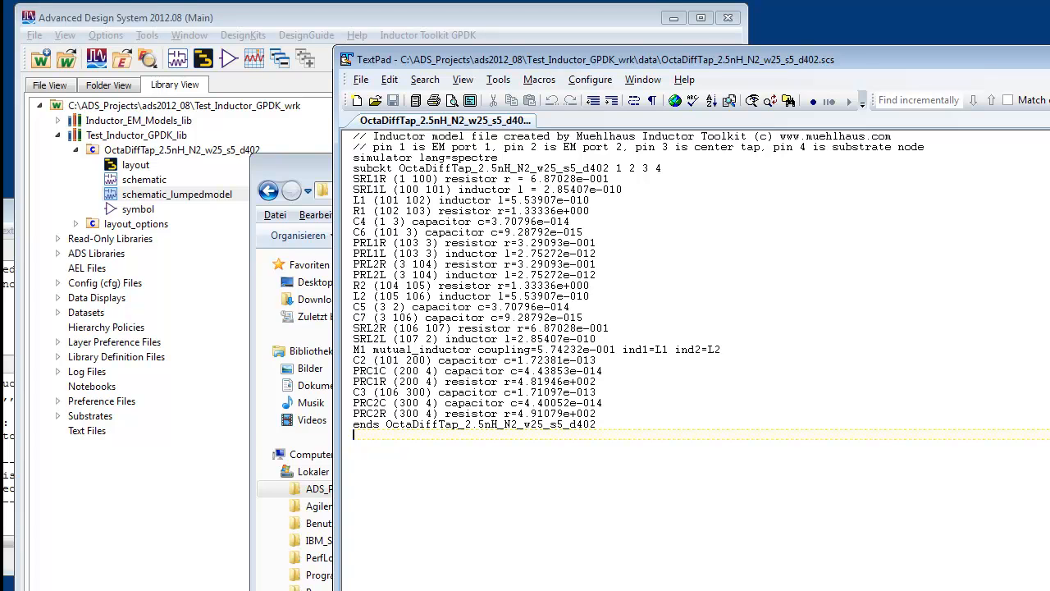
left_click(1049, 59)
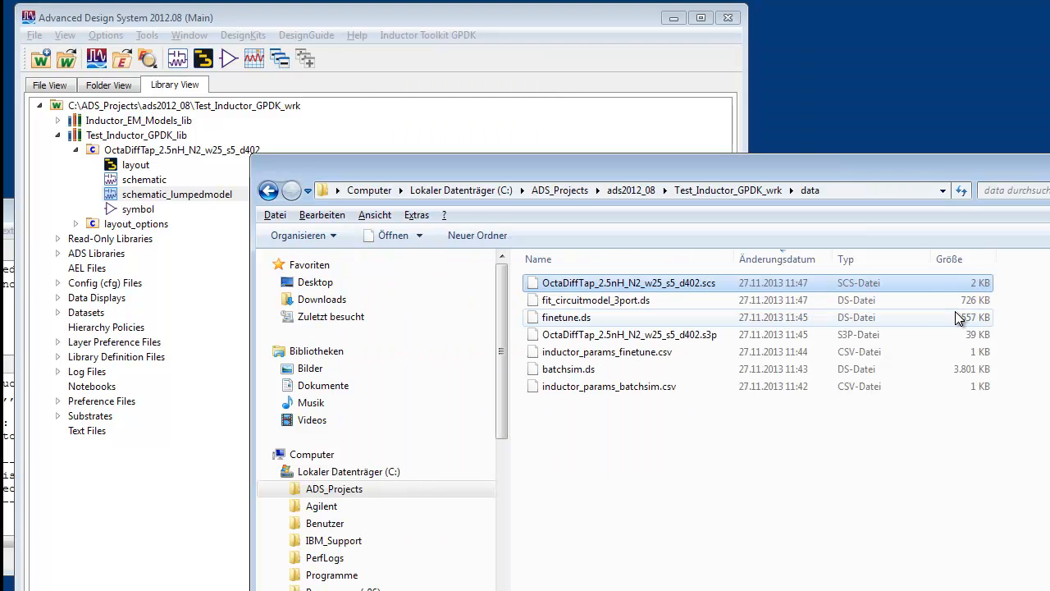